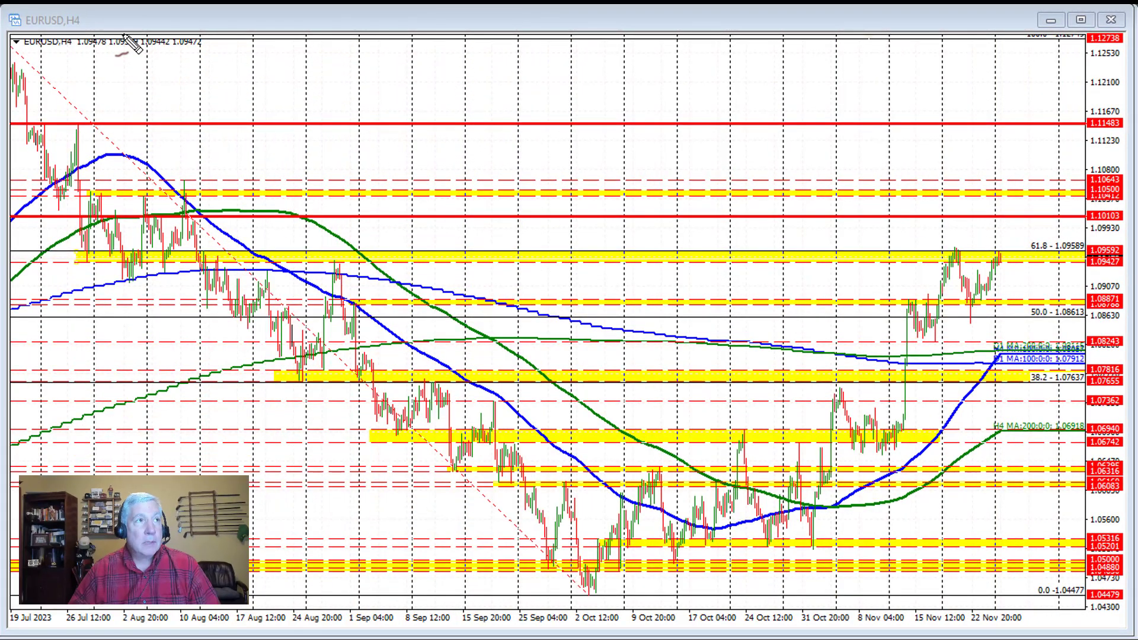
Draw red arrows at the EURUSD,H4 title, the chart start, the 1.0959 rally and the 2 Oct low
{"action": "left_click_drag", "start_coordinate": [131, 19], "coordinate": [92, 25]}
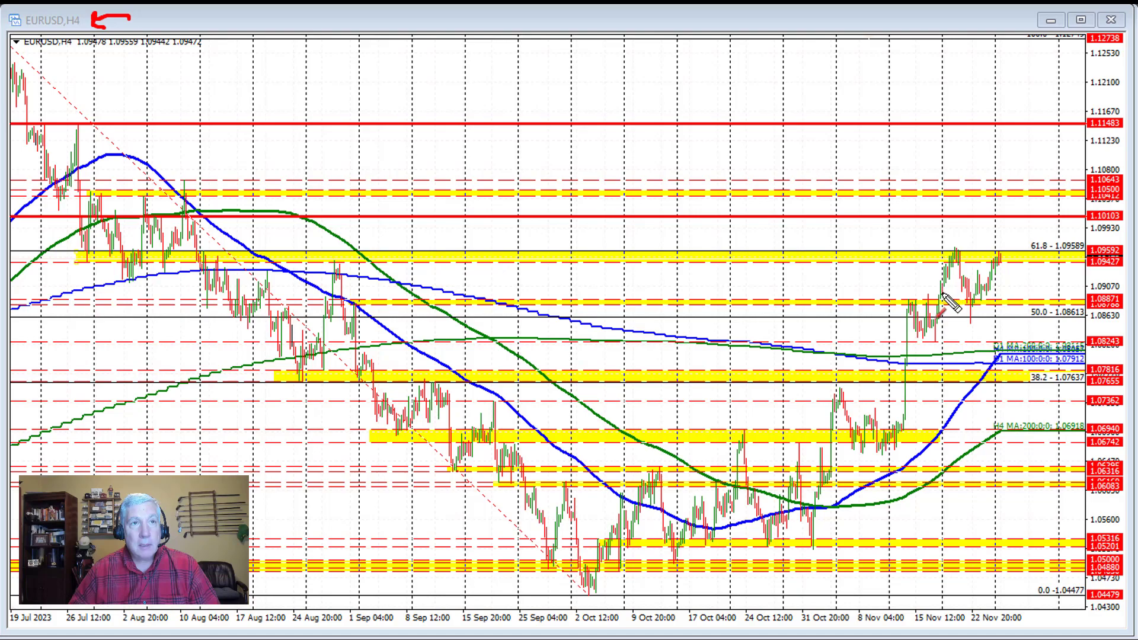
{"action": "left_click_drag", "start_coordinate": [941, 295], "coordinate": [956, 252]}
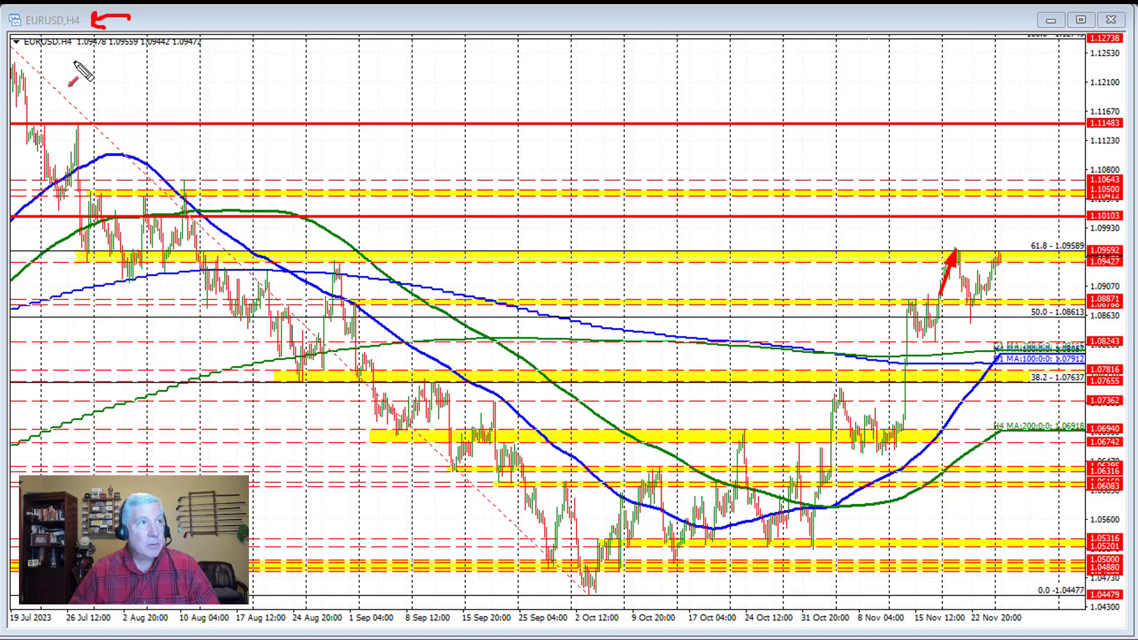
{"action": "mouse_move", "coordinate": [74, 59]}
{"action": "left_mouse_down"}
{"action": "mouse_move", "coordinate": [27, 55]}
{"action": "mouse_move", "coordinate": [24, 43]}
{"action": "left_mouse_up"}
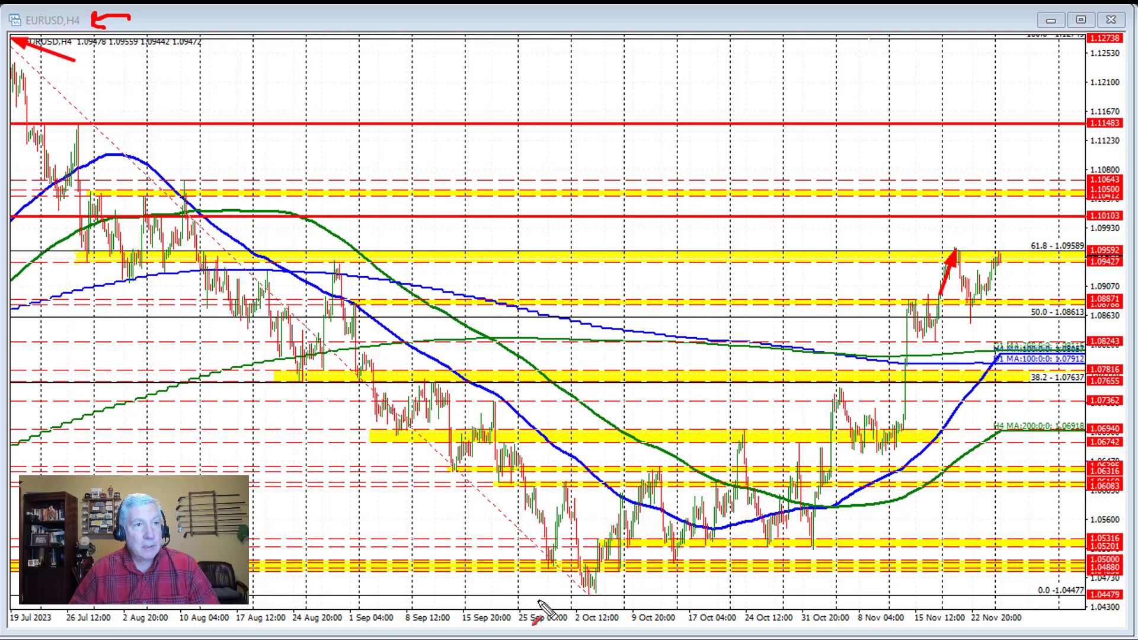
{"action": "left_click_drag", "start_coordinate": [538, 601], "coordinate": [584, 596]}
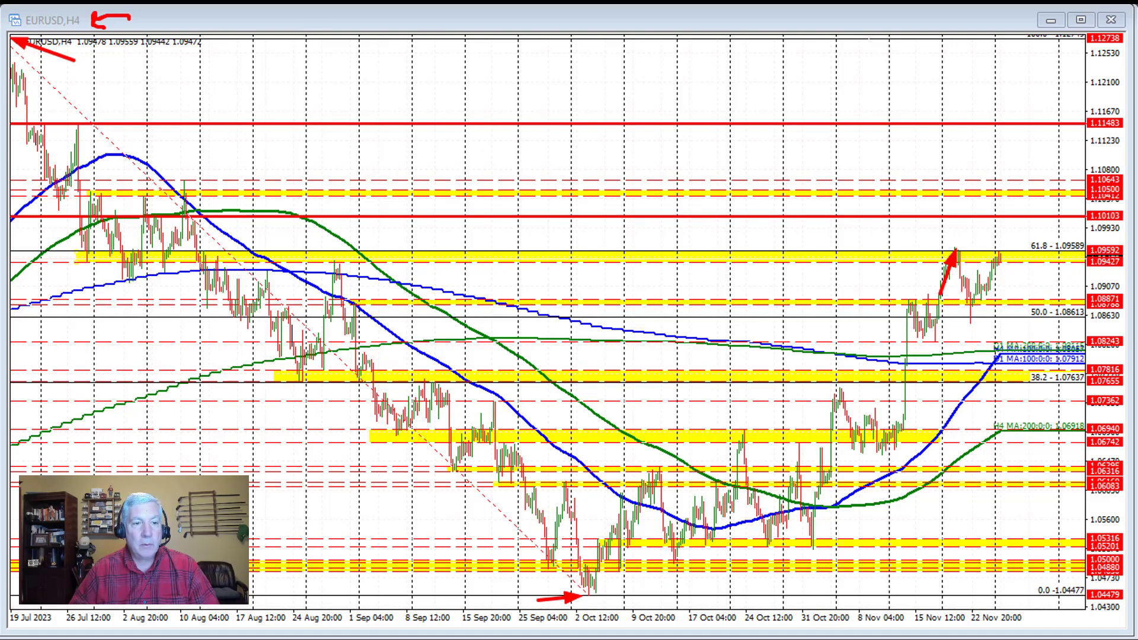
Clear the old marks, arrow the November peak and dip, and circle the 61.8 and 50.0 levels
{"action": "key", "text": "Escape"}
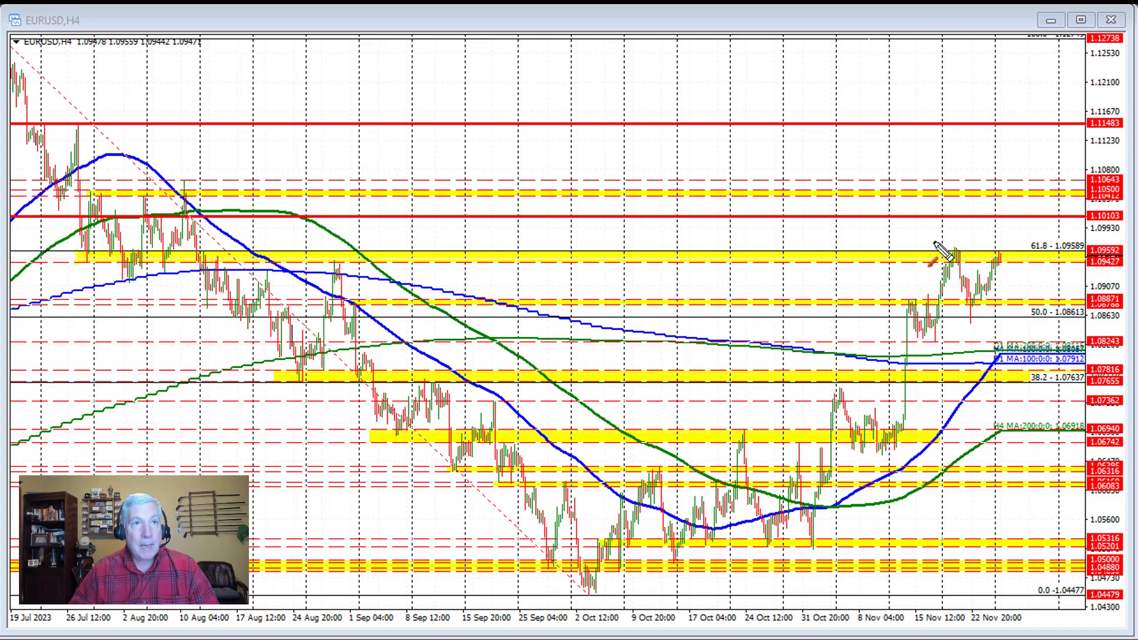
{"action": "left_click_drag", "start_coordinate": [963, 228], "coordinate": [963, 247]}
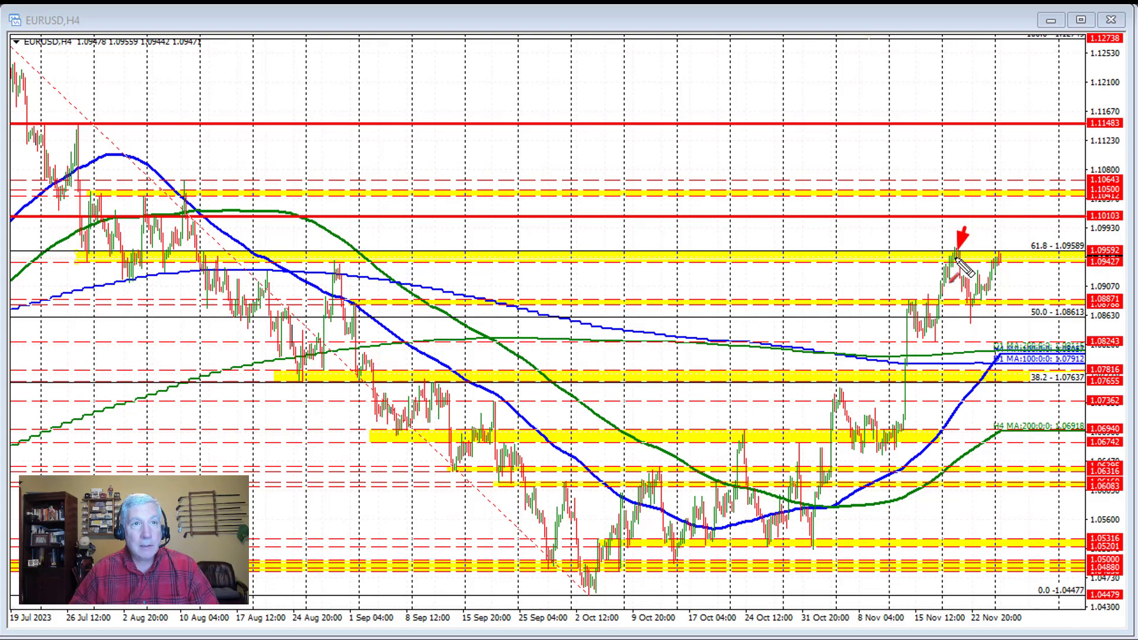
{"action": "left_click_drag", "start_coordinate": [966, 357], "coordinate": [972, 327]}
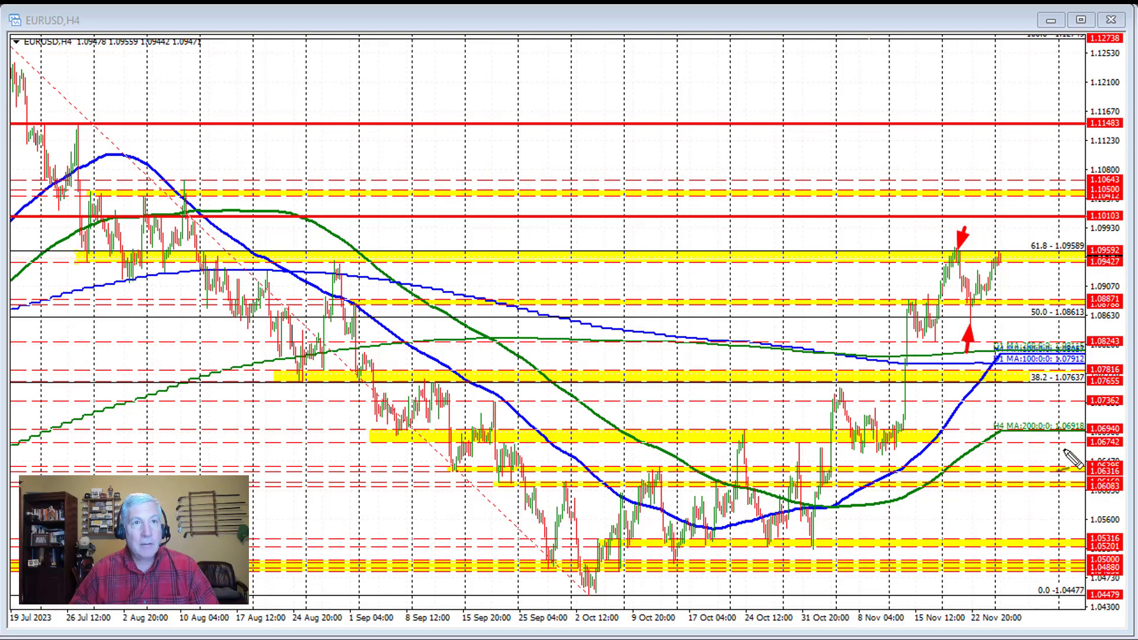
{"action": "mouse_move", "coordinate": [1034, 298]}
{"action": "left_mouse_down"}
{"action": "mouse_move", "coordinate": [1024, 323]}
{"action": "mouse_move", "coordinate": [1097, 320]}
{"action": "mouse_move", "coordinate": [1034, 299]}
{"action": "left_mouse_up"}
{"action": "mouse_move", "coordinate": [1048, 232]}
{"action": "left_mouse_down"}
{"action": "mouse_move", "coordinate": [1025, 244]}
{"action": "mouse_move", "coordinate": [1053, 257]}
{"action": "mouse_move", "coordinate": [1094, 247]}
{"action": "mouse_move", "coordinate": [1039, 237]}
{"action": "left_mouse_up"}
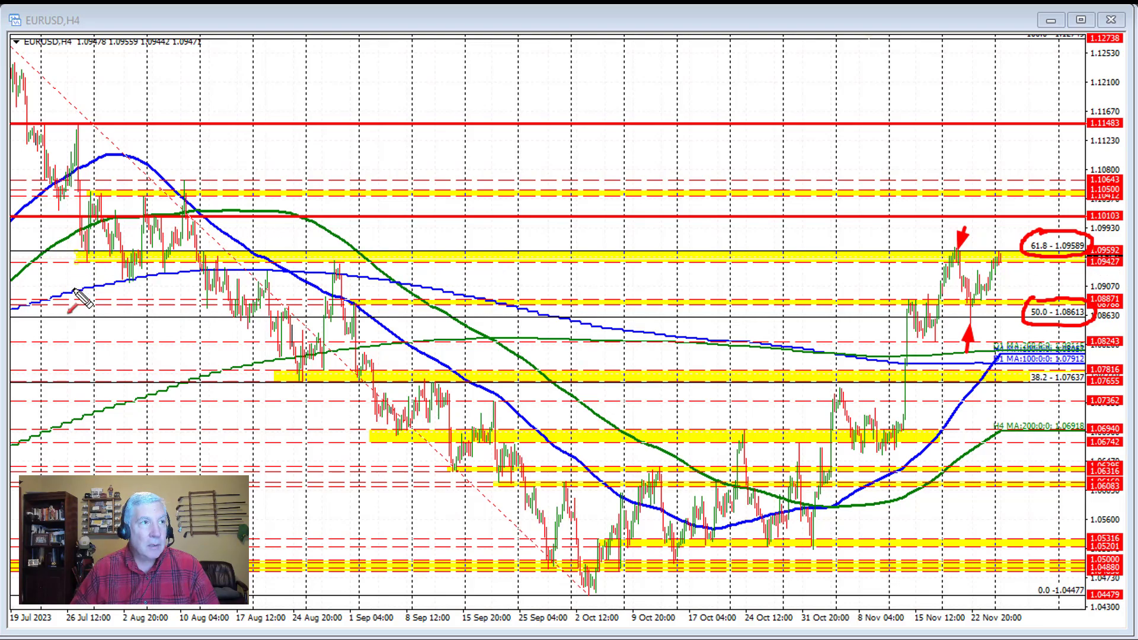
Arrow the yellow-band touches in late July, 10 Aug, 1 Sep, 15 Nov and 22 Nov
{"action": "mouse_move", "coordinate": [80, 292]}
{"action": "left_mouse_down"}
{"action": "mouse_move", "coordinate": [86, 268]}
{"action": "mouse_move", "coordinate": [102, 277]}
{"action": "mouse_move", "coordinate": [142, 229]}
{"action": "left_mouse_up"}
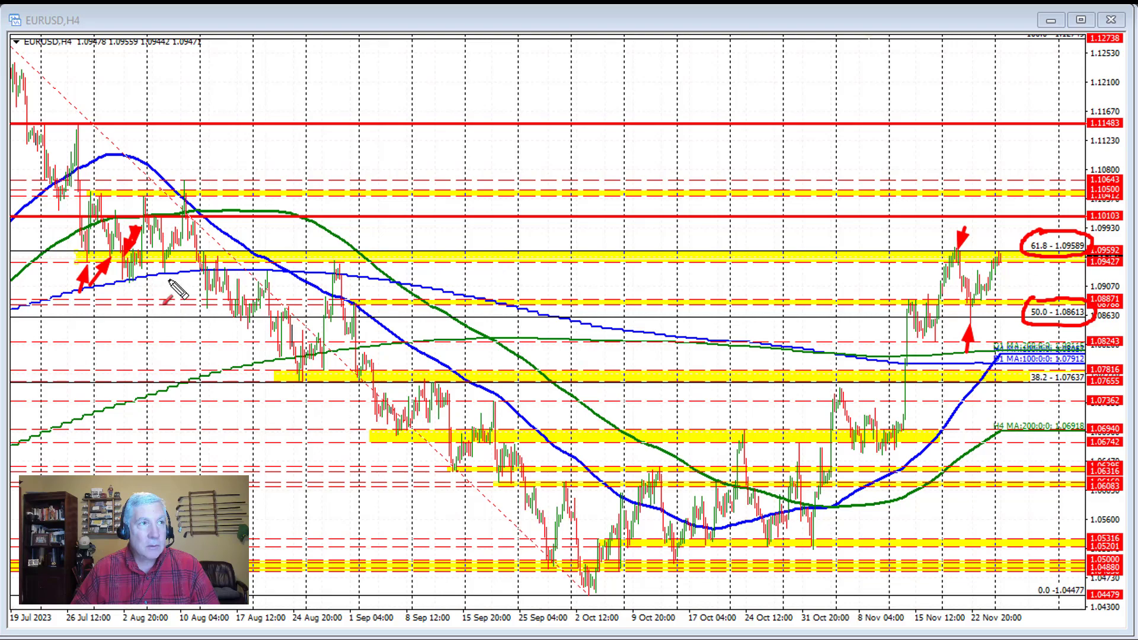
{"action": "mouse_move", "coordinate": [169, 281]}
{"action": "left_mouse_down"}
{"action": "mouse_move", "coordinate": [189, 240]}
{"action": "mouse_move", "coordinate": [224, 229]}
{"action": "mouse_move", "coordinate": [218, 256]}
{"action": "left_mouse_up"}
{"action": "left_click_drag", "start_coordinate": [335, 236], "coordinate": [333, 259]}
{"action": "mouse_move", "coordinate": [332, 259]}
{"action": "left_mouse_down"}
{"action": "mouse_move", "coordinate": [338, 249]}
{"action": "mouse_move", "coordinate": [338, 259]}
{"action": "left_mouse_up"}
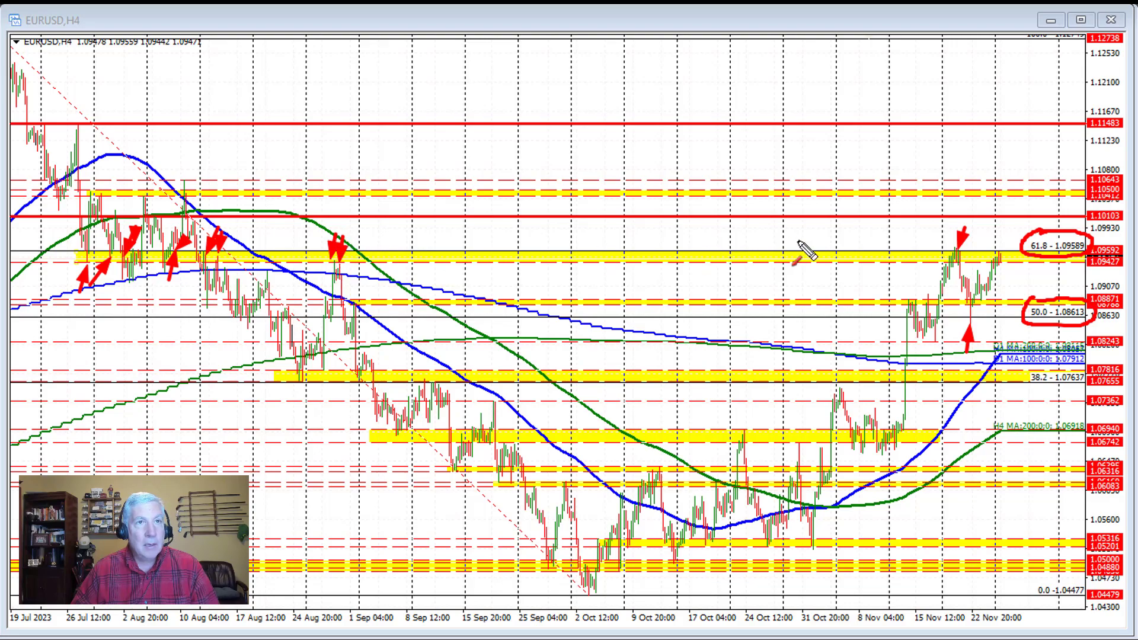
{"action": "mouse_move", "coordinate": [942, 235]}
{"action": "left_mouse_down"}
{"action": "mouse_move", "coordinate": [965, 259]}
{"action": "mouse_move", "coordinate": [964, 247]}
{"action": "mouse_move", "coordinate": [1008, 235]}
{"action": "left_mouse_up"}
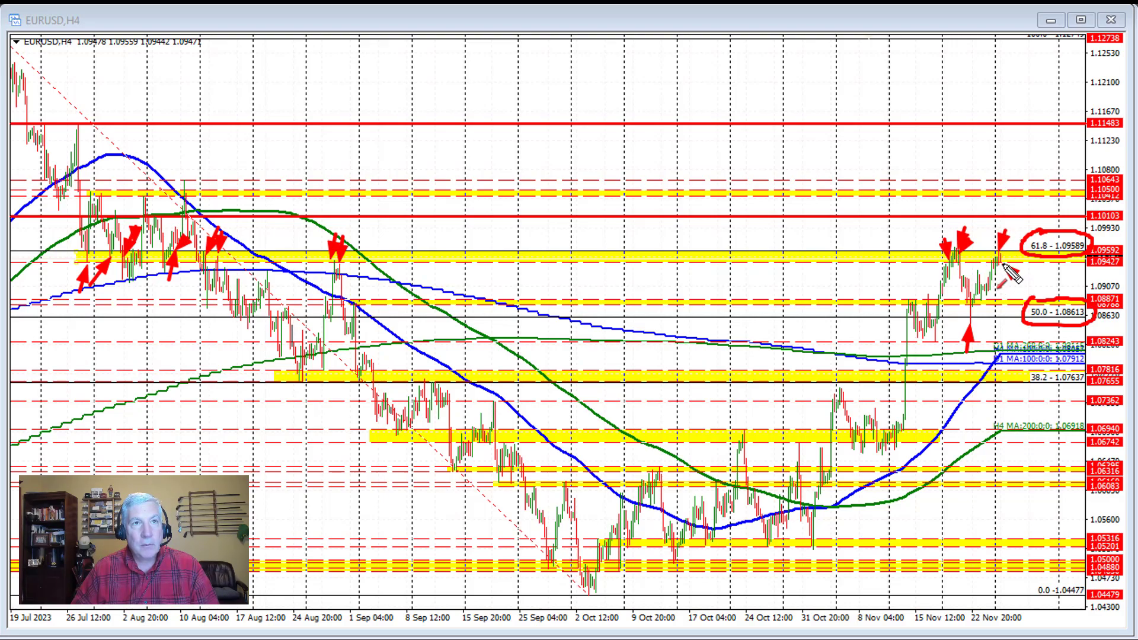
{"action": "left_click_drag", "start_coordinate": [1017, 276], "coordinate": [1006, 267]}
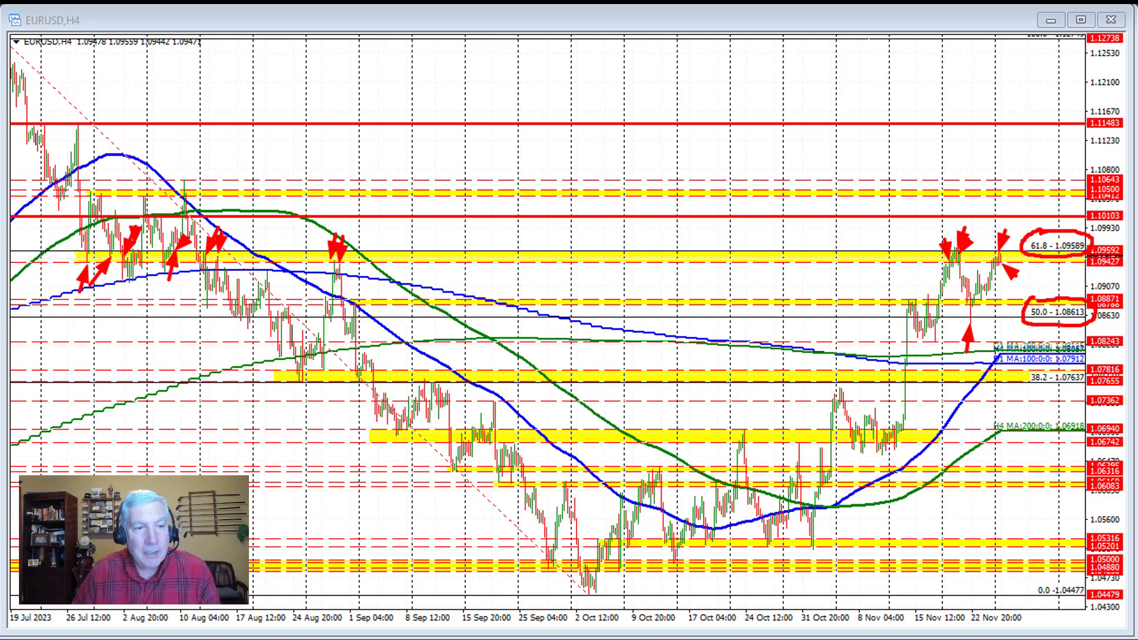
Erase the EURUSD annotations and switch to the USDJPY,H1 chart with Ctrl+F6
{"action": "key", "text": "Escape"}
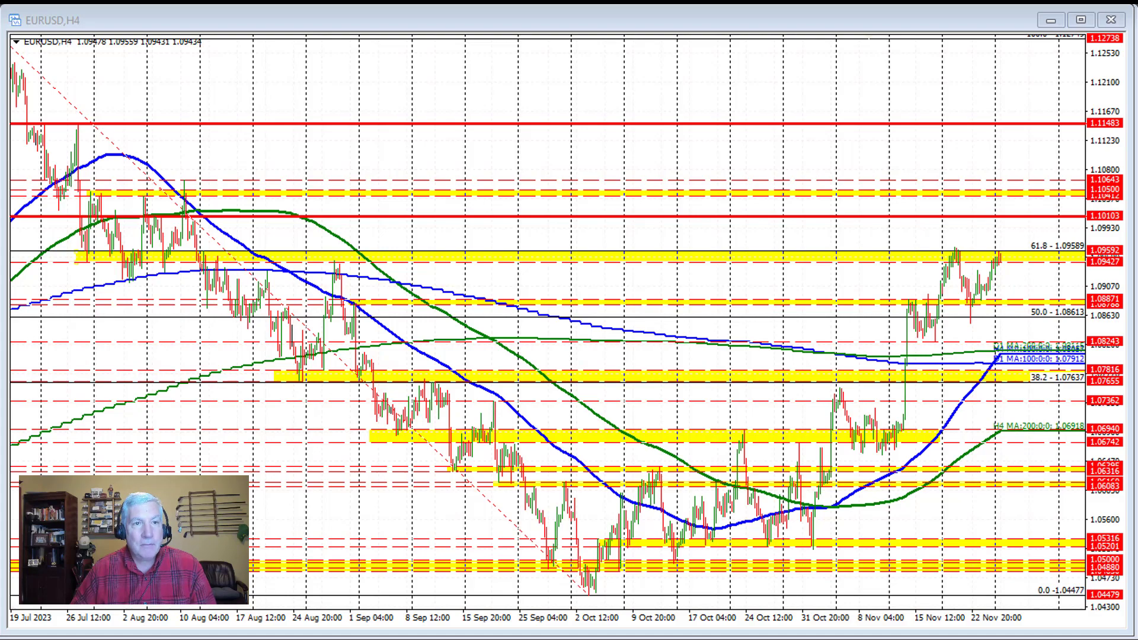
{"action": "key", "text": "ctrl+F6"}
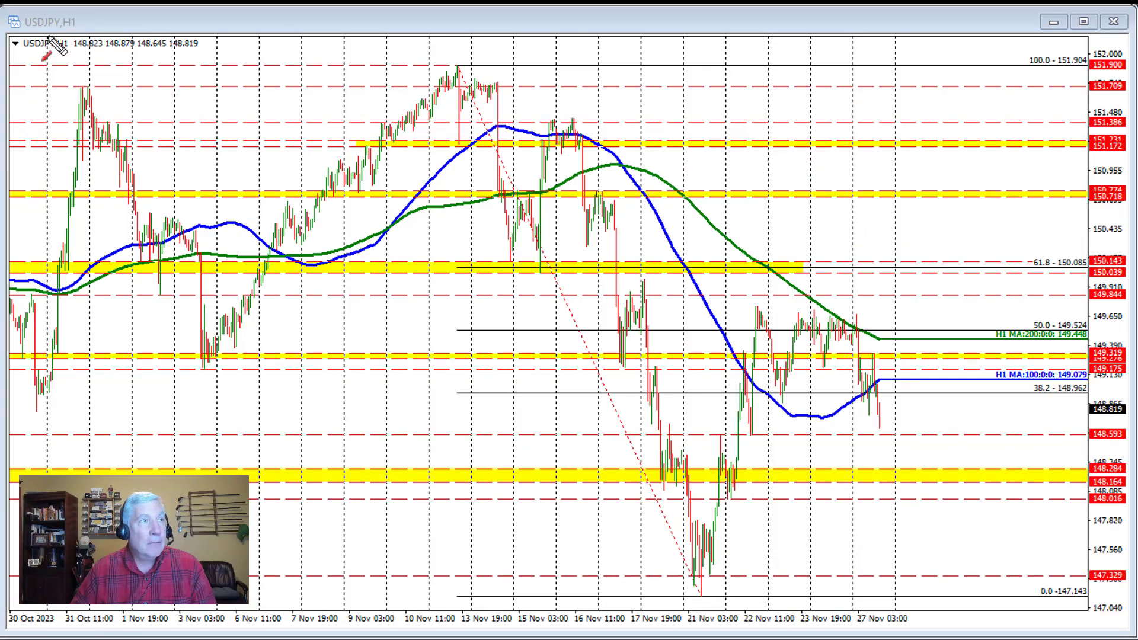
Arrow the USDJPY,H1 title, two bounces off the blue MA and two green-MA touches
{"action": "left_click_drag", "start_coordinate": [118, 18], "coordinate": [86, 27]}
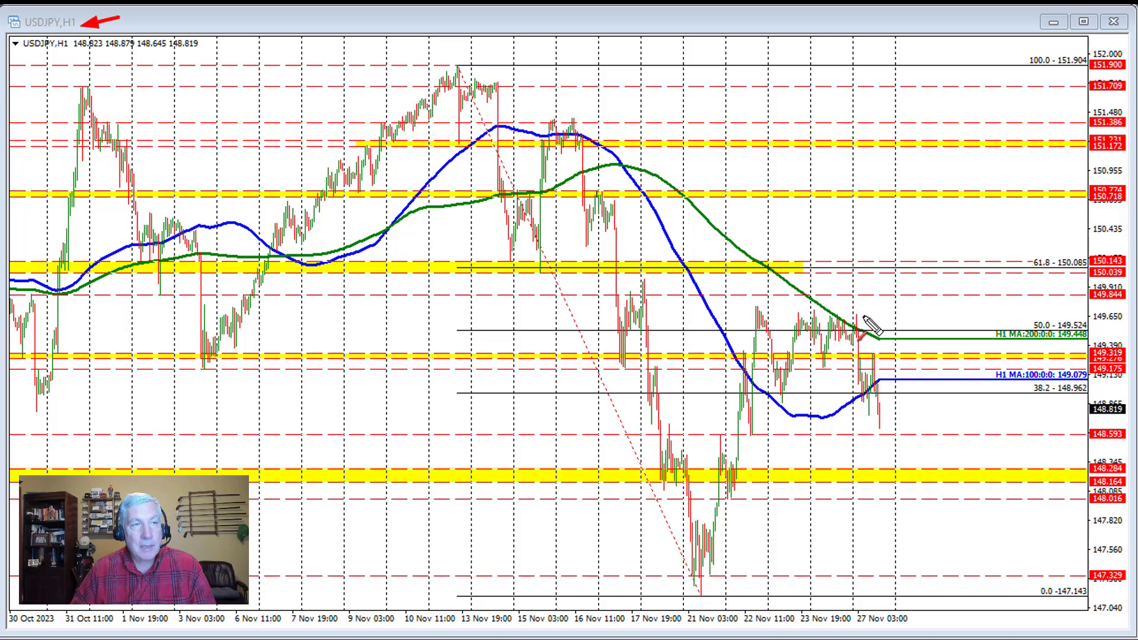
{"action": "left_click_drag", "start_coordinate": [777, 474], "coordinate": [780, 412]}
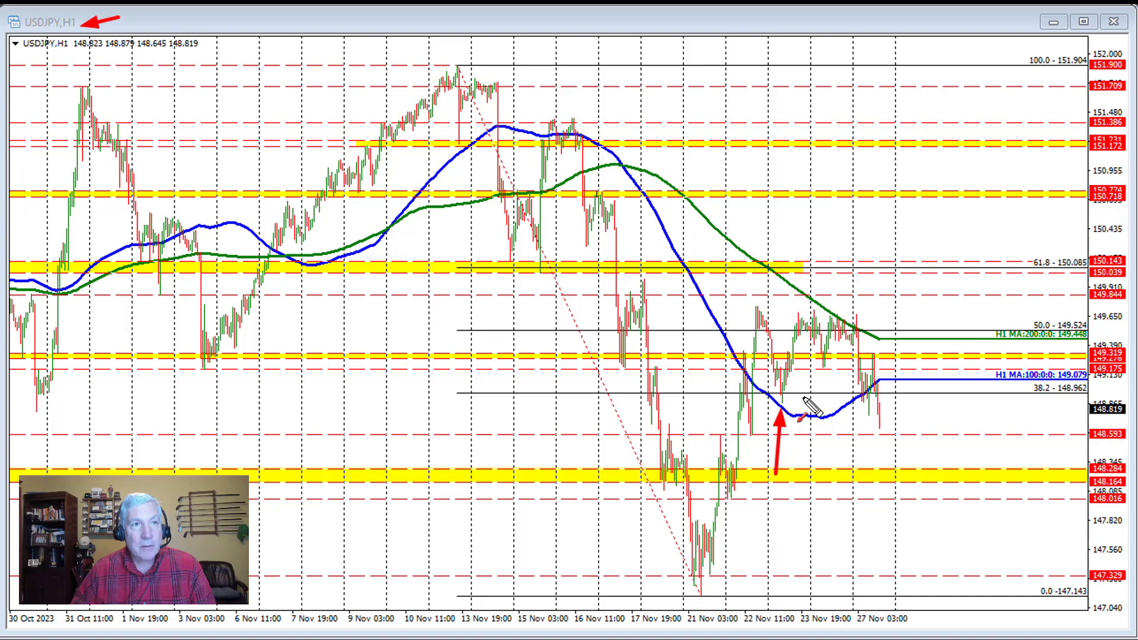
{"action": "left_click_drag", "start_coordinate": [755, 422], "coordinate": [753, 389]}
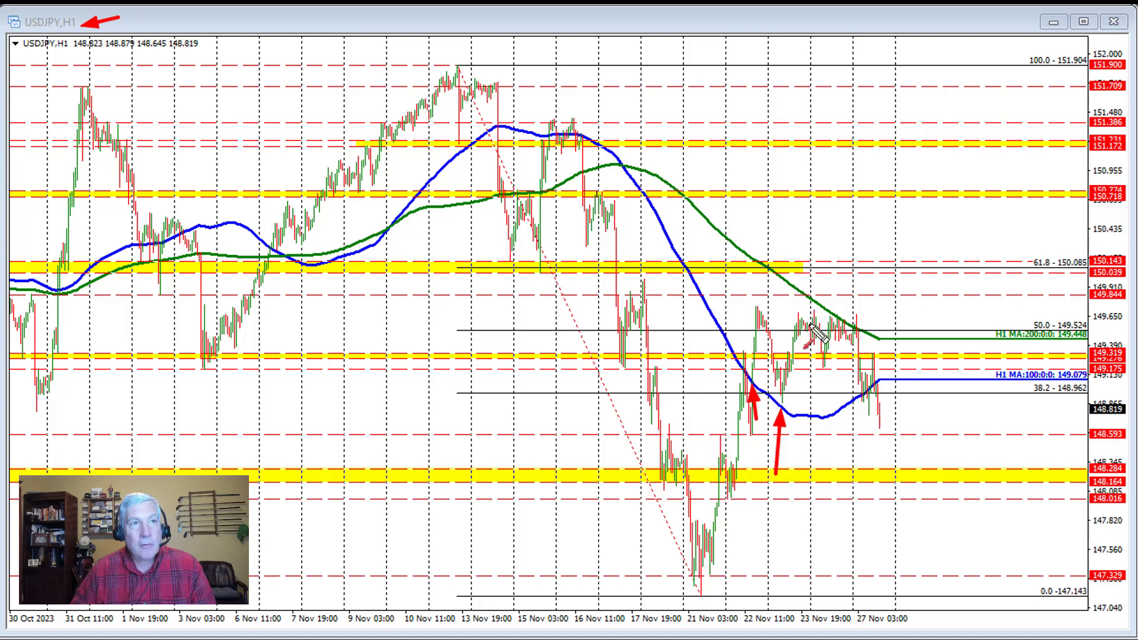
{"action": "mouse_move", "coordinate": [842, 275]}
{"action": "left_mouse_down"}
{"action": "mouse_move", "coordinate": [834, 309]}
{"action": "mouse_move", "coordinate": [847, 317]}
{"action": "left_mouse_up"}
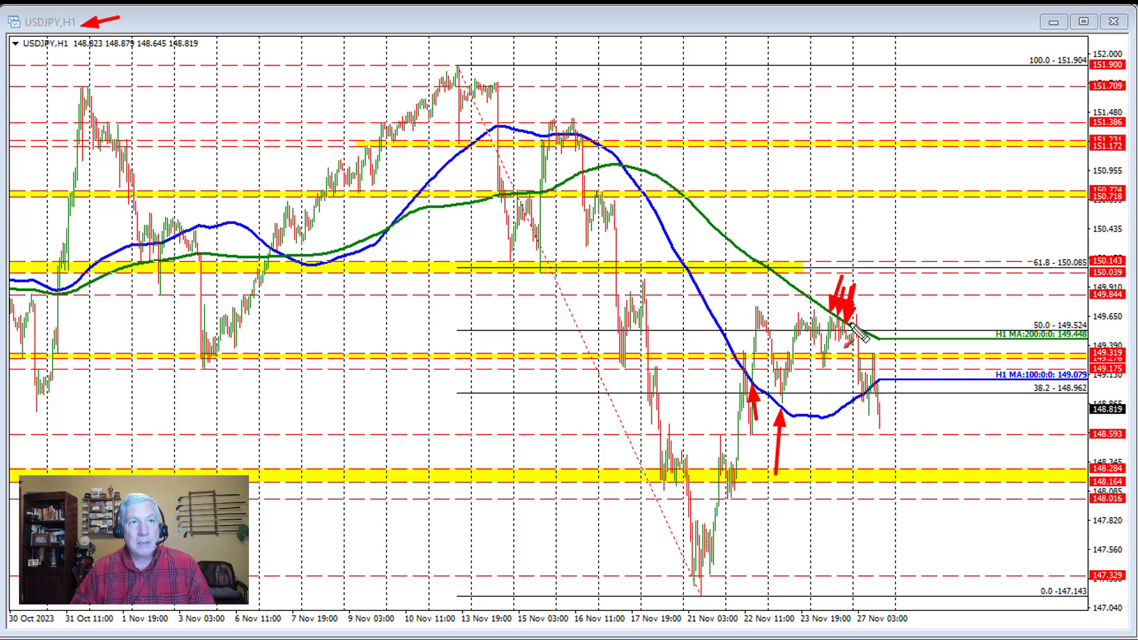
{"action": "left_click_drag", "start_coordinate": [894, 291], "coordinate": [856, 324]}
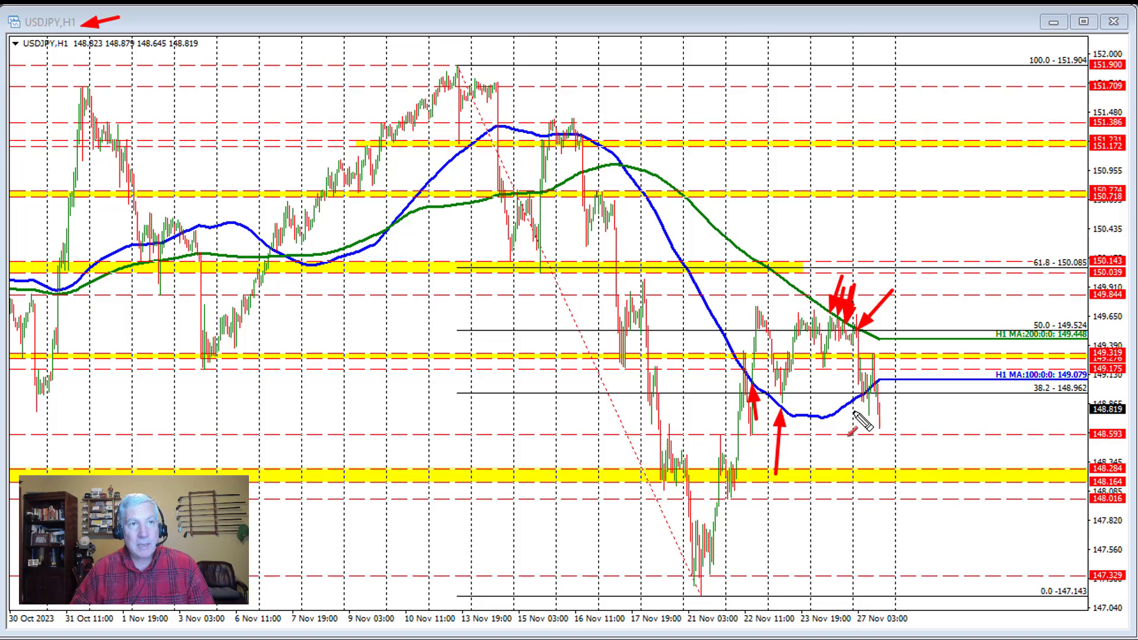
Add arrows at the blue average near 27 Nov and the latest candles, then clear the drawings
{"action": "mouse_move", "coordinate": [854, 446]}
{"action": "left_mouse_down"}
{"action": "mouse_move", "coordinate": [861, 405]}
{"action": "mouse_move", "coordinate": [866, 418]}
{"action": "left_mouse_up"}
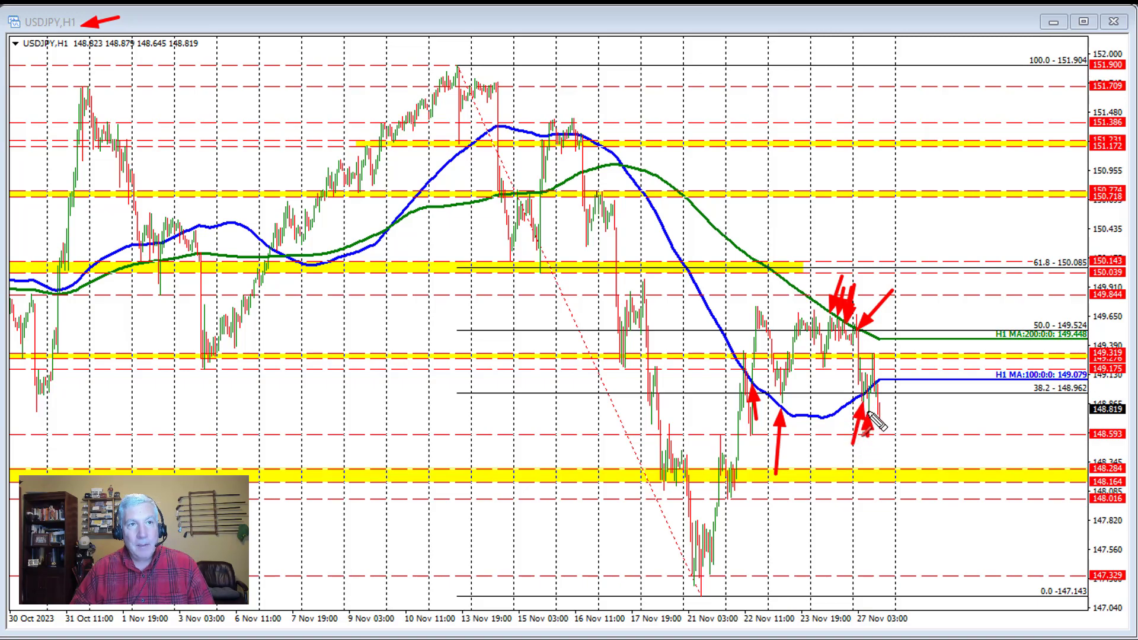
{"action": "left_click_drag", "start_coordinate": [869, 438], "coordinate": [869, 415]}
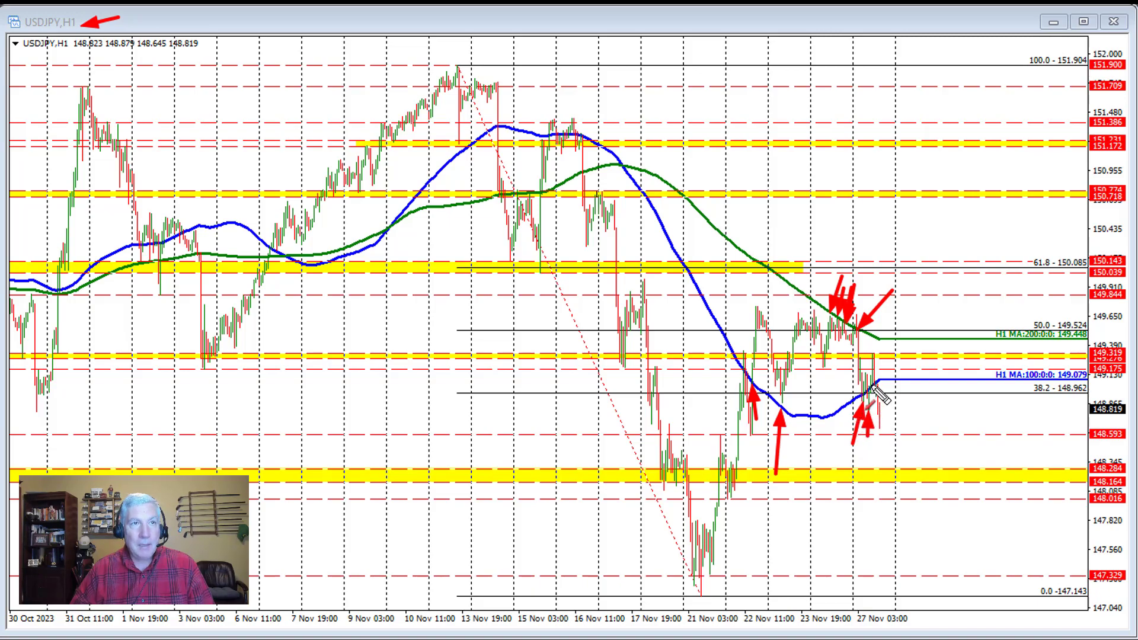
{"action": "left_click_drag", "start_coordinate": [901, 351], "coordinate": [882, 377]}
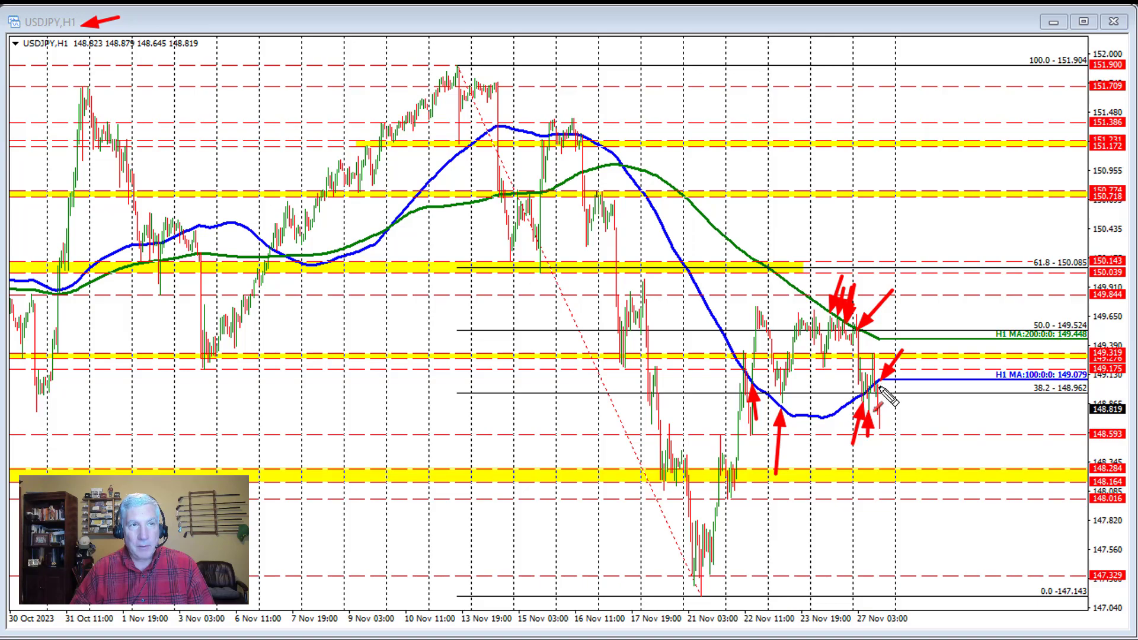
{"action": "left_click_drag", "start_coordinate": [884, 407], "coordinate": [884, 431]}
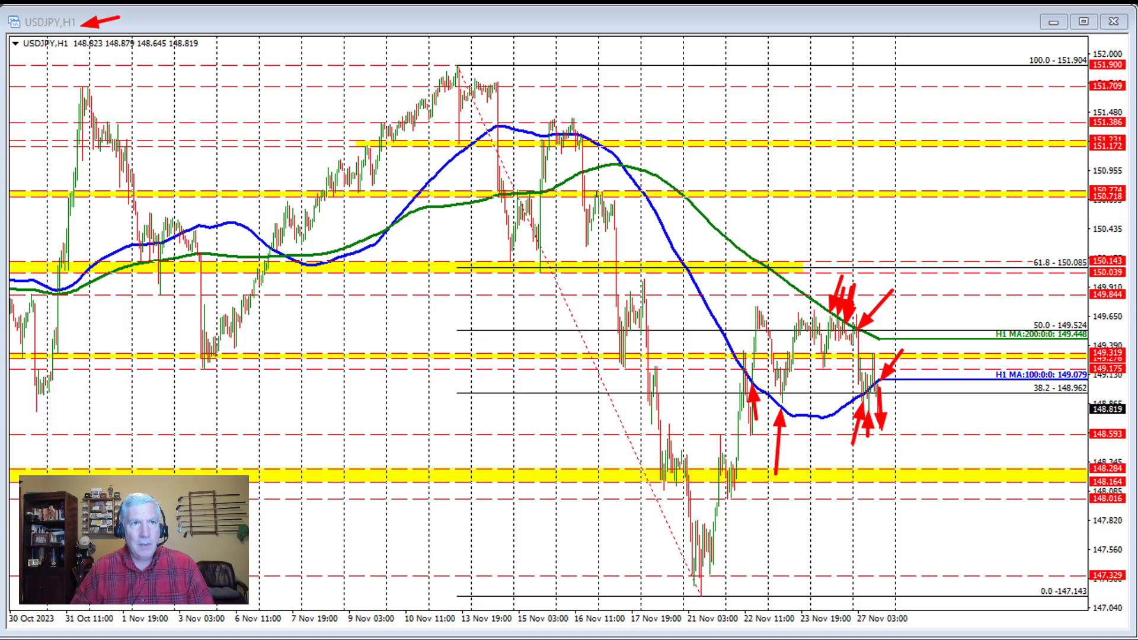
{"action": "key", "text": "Escape"}
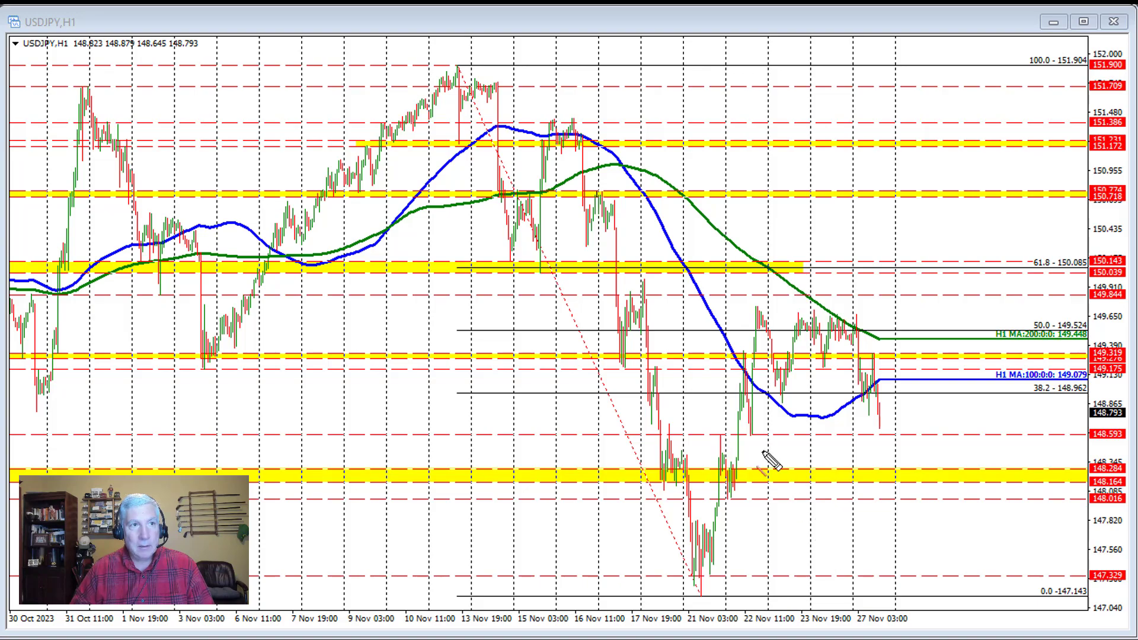
Draw a red line at 148.593 with arrows pointing to it and the blue 100-hour MA
{"action": "left_click_drag", "start_coordinate": [707, 436], "coordinate": [1088, 437]}
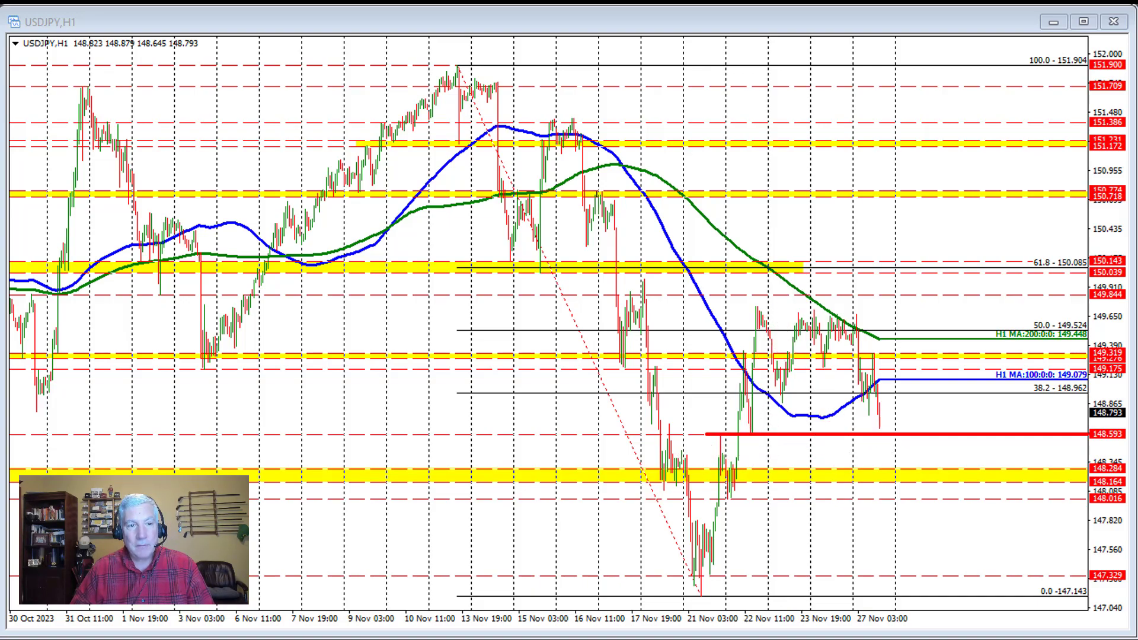
{"action": "left_click_drag", "start_coordinate": [925, 454], "coordinate": [883, 435]}
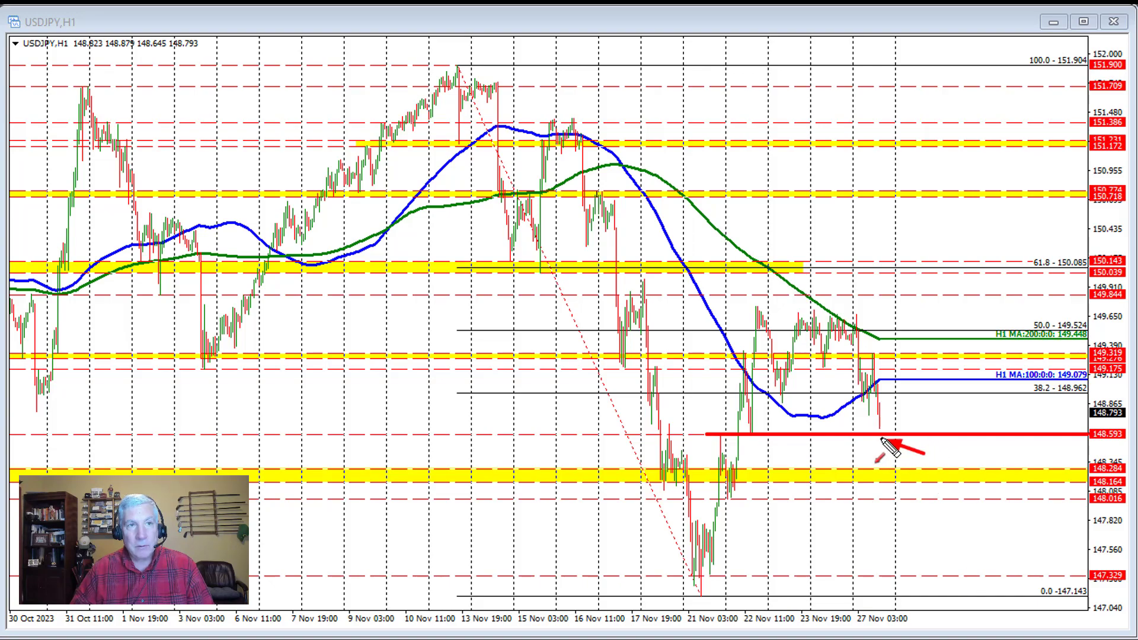
{"action": "left_click_drag", "start_coordinate": [907, 335], "coordinate": [881, 380]}
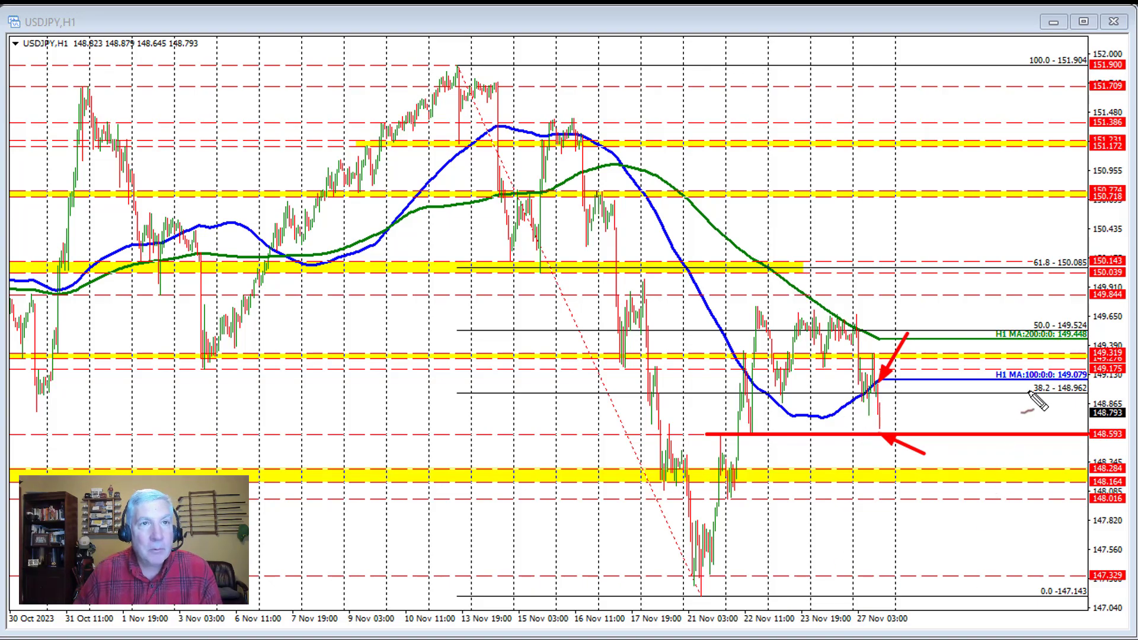
Circle the 100-hour MA label, mark the 13 Nov high and 21 Nov low, and arrow the 200-hour MA
{"action": "mouse_move", "coordinate": [1044, 363]}
{"action": "left_mouse_down"}
{"action": "mouse_move", "coordinate": [991, 378]}
{"action": "mouse_move", "coordinate": [1021, 402]}
{"action": "mouse_move", "coordinate": [1073, 398]}
{"action": "mouse_move", "coordinate": [1087, 380]}
{"action": "mouse_move", "coordinate": [1037, 364]}
{"action": "left_mouse_up"}
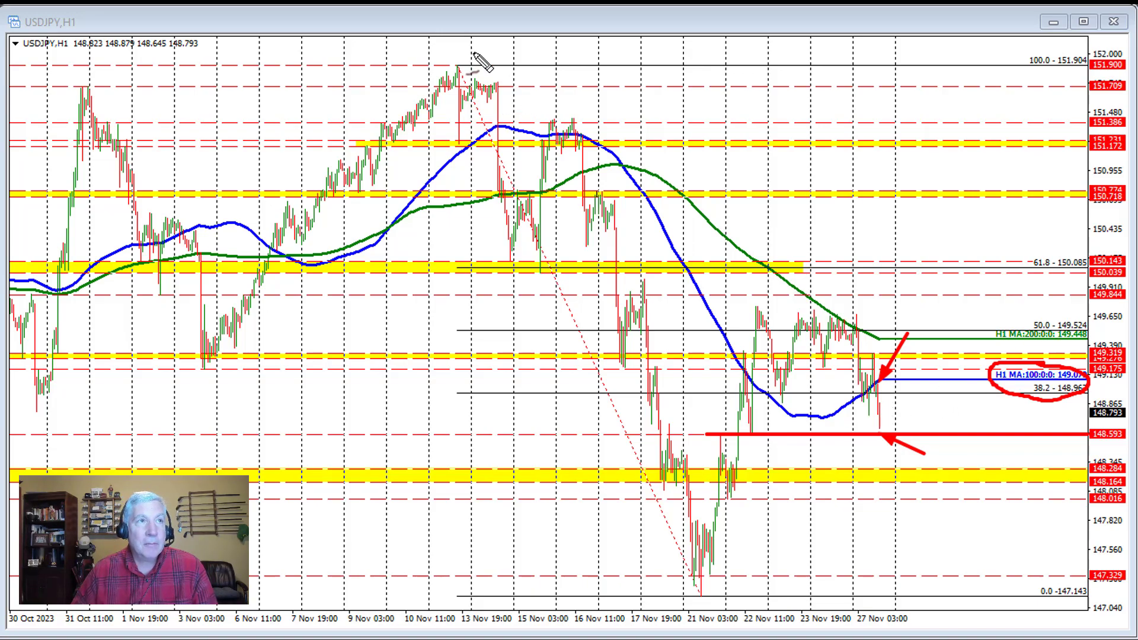
{"action": "left_click_drag", "start_coordinate": [497, 60], "coordinate": [456, 64]}
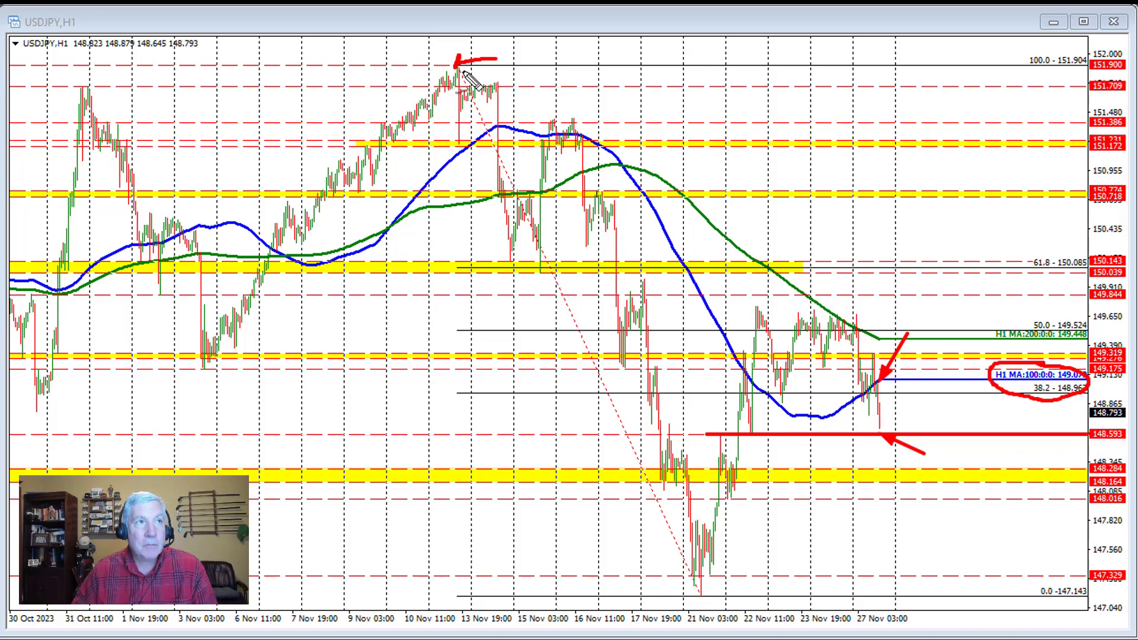
{"action": "mouse_move", "coordinate": [656, 601]}
{"action": "left_mouse_down"}
{"action": "mouse_move", "coordinate": [694, 600]}
{"action": "mouse_move", "coordinate": [684, 604]}
{"action": "left_mouse_up"}
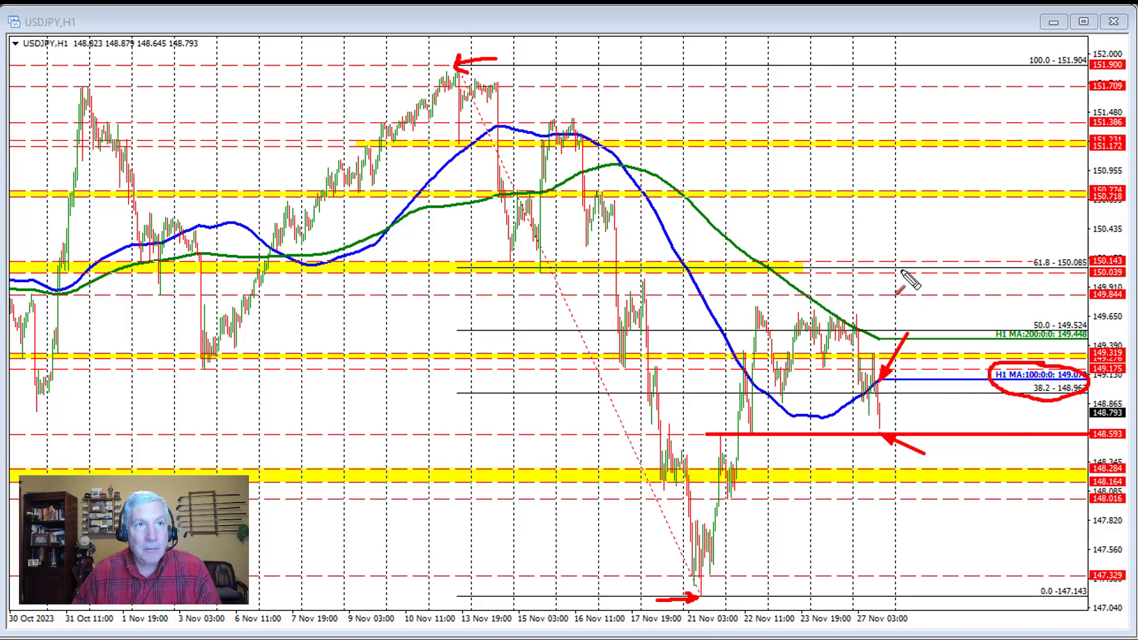
{"action": "left_click_drag", "start_coordinate": [905, 261], "coordinate": [859, 327]}
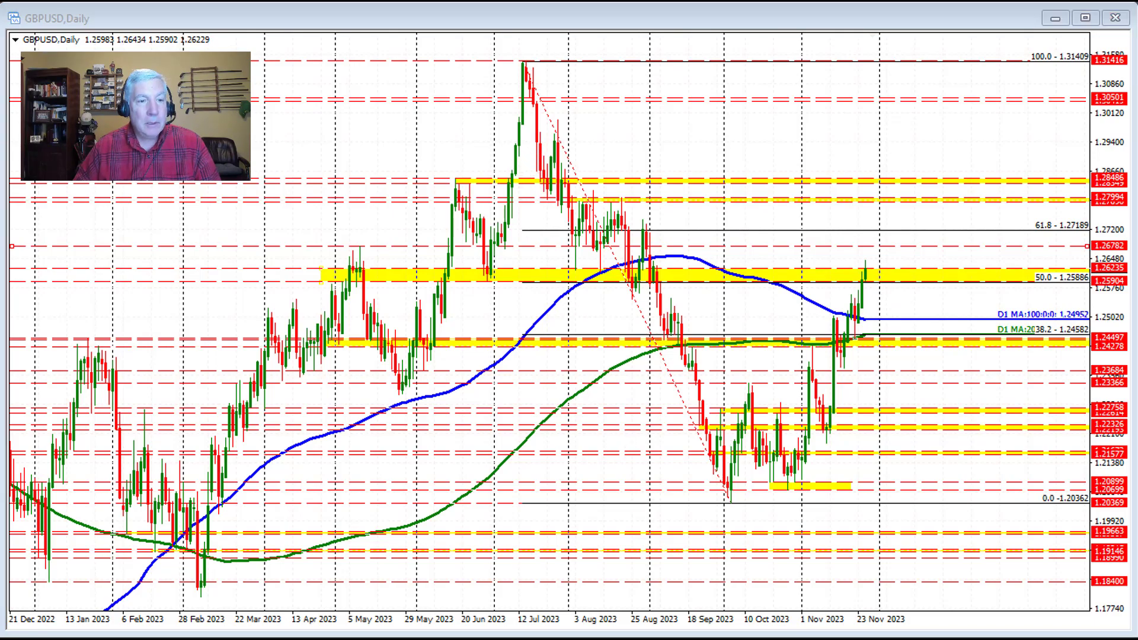
Trace the July-to-September decline with a long red arrow and point one at the latest candle's high
{"action": "mouse_move", "coordinate": [522, 61]}
{"action": "left_mouse_down"}
{"action": "mouse_move", "coordinate": [593, 278]}
{"action": "mouse_move", "coordinate": [727, 503]}
{"action": "left_mouse_up"}
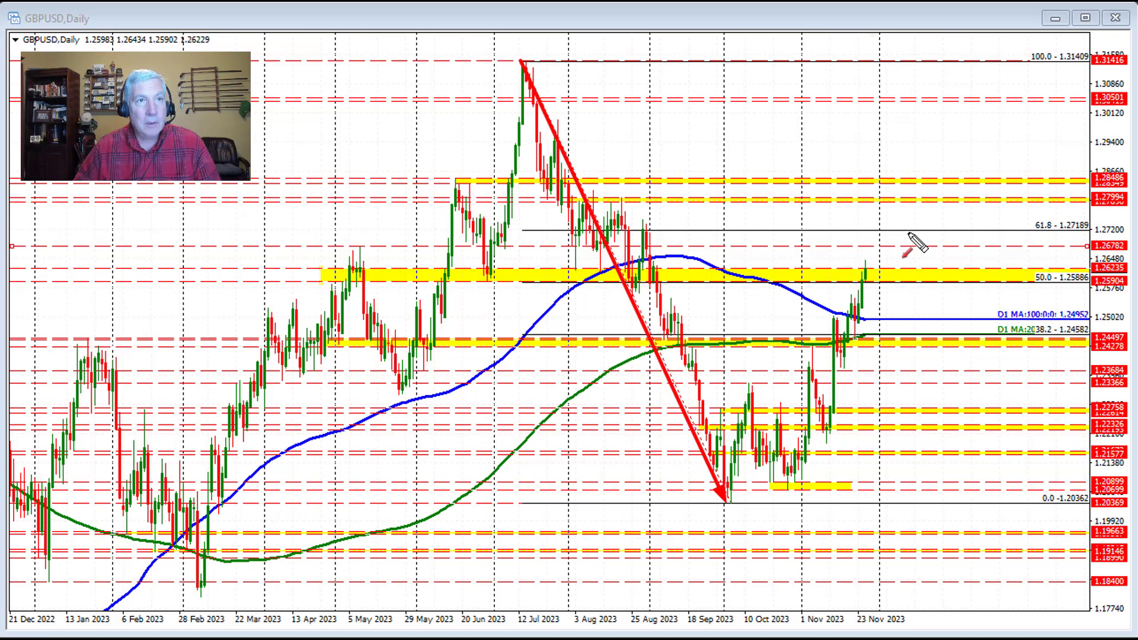
{"action": "left_click_drag", "start_coordinate": [937, 207], "coordinate": [867, 282]}
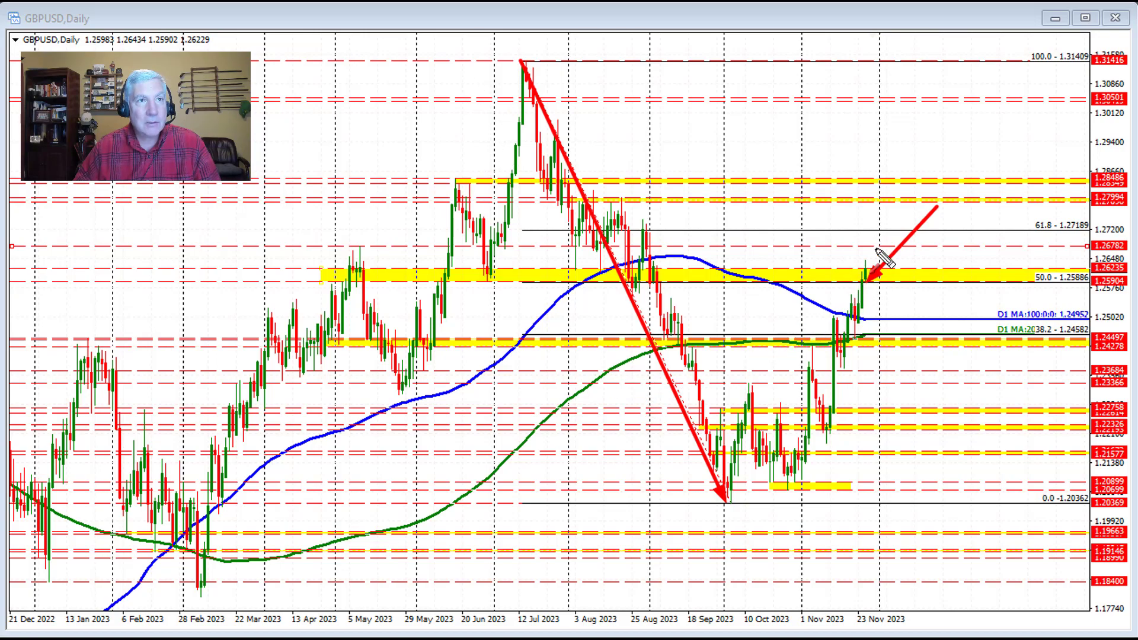
{"action": "left_click_drag", "start_coordinate": [877, 249], "coordinate": [878, 233]}
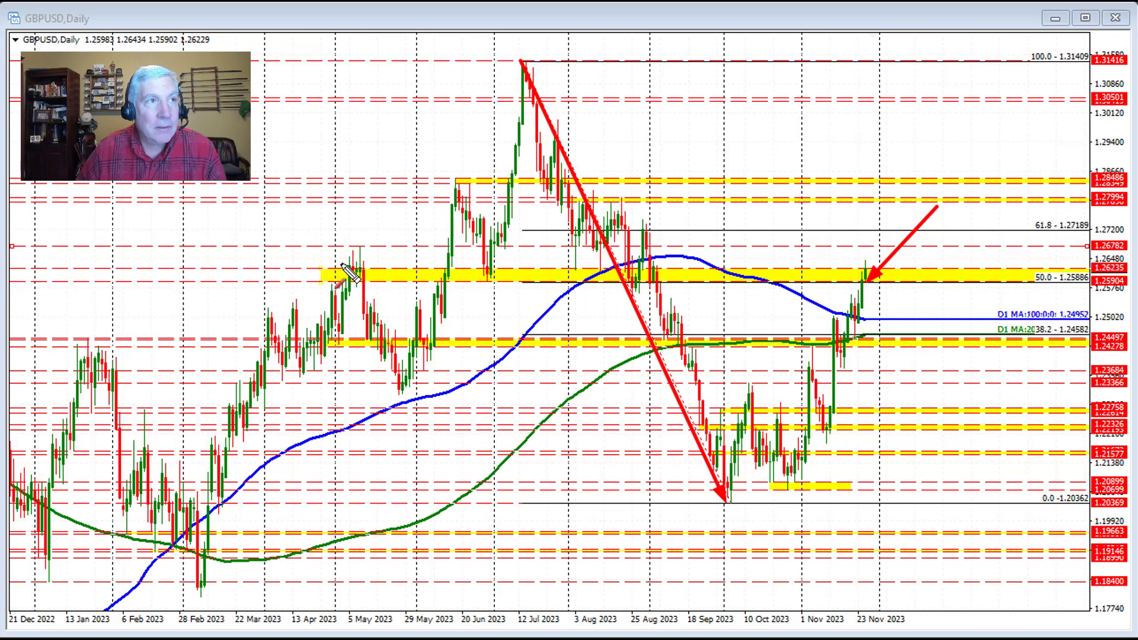
Add arrows at the May, late-May, early-August and late-November tests of the yellow band
{"action": "mouse_move", "coordinate": [344, 261]}
{"action": "left_mouse_down"}
{"action": "mouse_move", "coordinate": [343, 281]}
{"action": "mouse_move", "coordinate": [358, 289]}
{"action": "mouse_move", "coordinate": [358, 277]}
{"action": "left_mouse_up"}
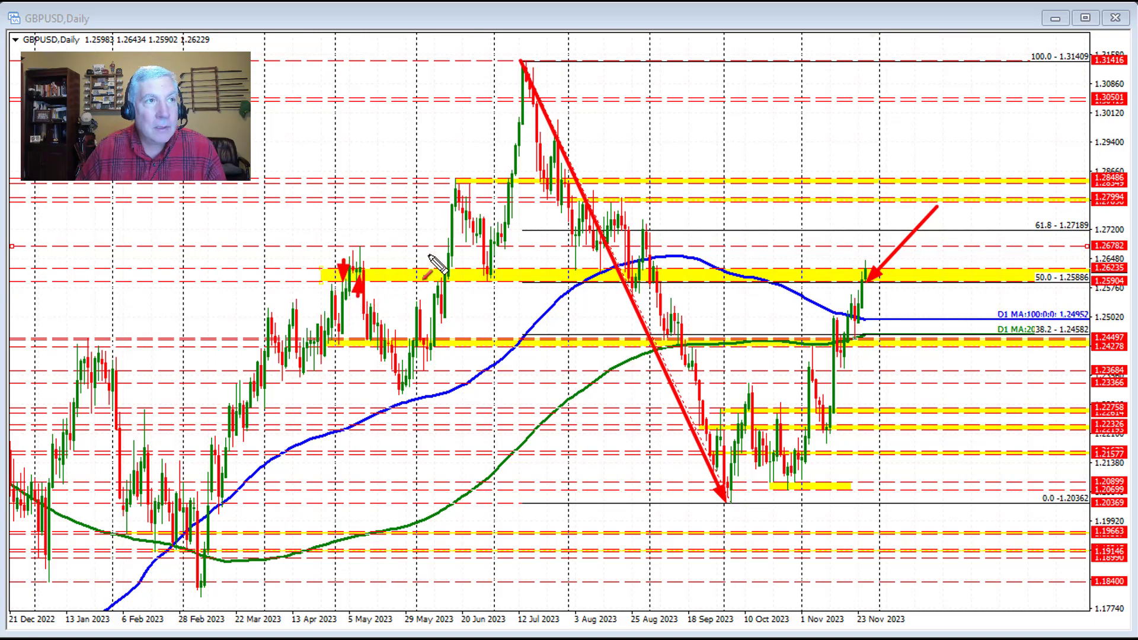
{"action": "left_click_drag", "start_coordinate": [436, 236], "coordinate": [437, 253]}
{"action": "mouse_move", "coordinate": [444, 311]}
{"action": "left_mouse_down"}
{"action": "mouse_move", "coordinate": [442, 284]}
{"action": "mouse_move", "coordinate": [486, 294]}
{"action": "mouse_move", "coordinate": [489, 278]}
{"action": "left_mouse_up"}
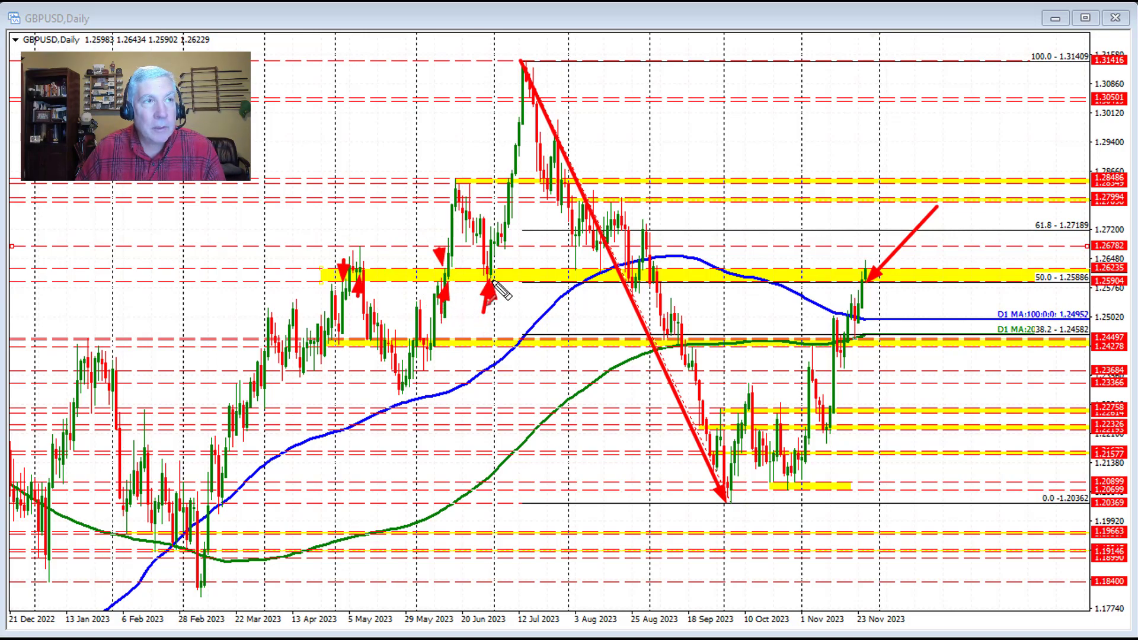
{"action": "mouse_move", "coordinate": [577, 299]}
{"action": "left_mouse_down"}
{"action": "mouse_move", "coordinate": [576, 273]}
{"action": "mouse_move", "coordinate": [665, 267]}
{"action": "mouse_move", "coordinate": [684, 385]}
{"action": "mouse_move", "coordinate": [725, 500]}
{"action": "left_mouse_up"}
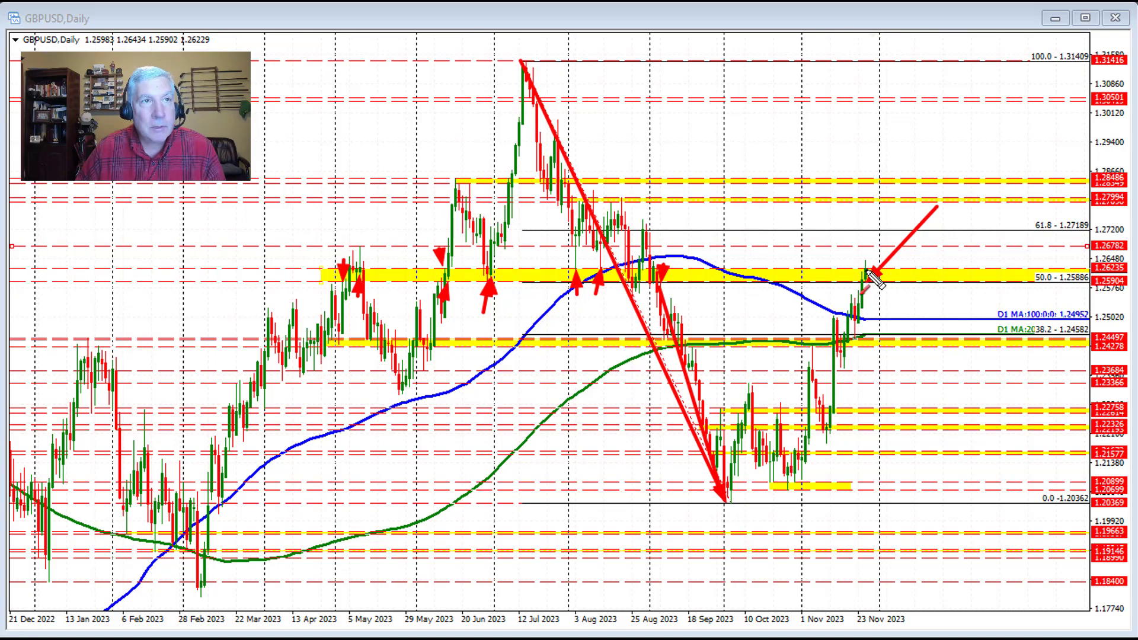
{"action": "left_click_drag", "start_coordinate": [846, 251], "coordinate": [861, 265]}
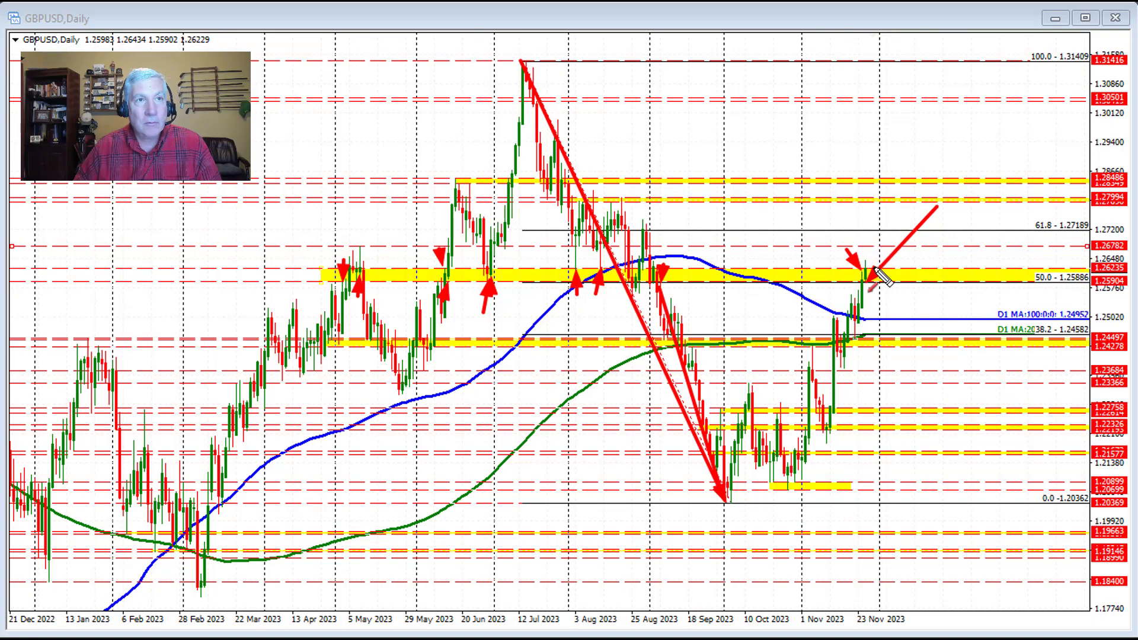
Clear the drawings and arrow the latest candle, the July 1.31409 high and September 1.20362 low
{"action": "key", "text": "e"}
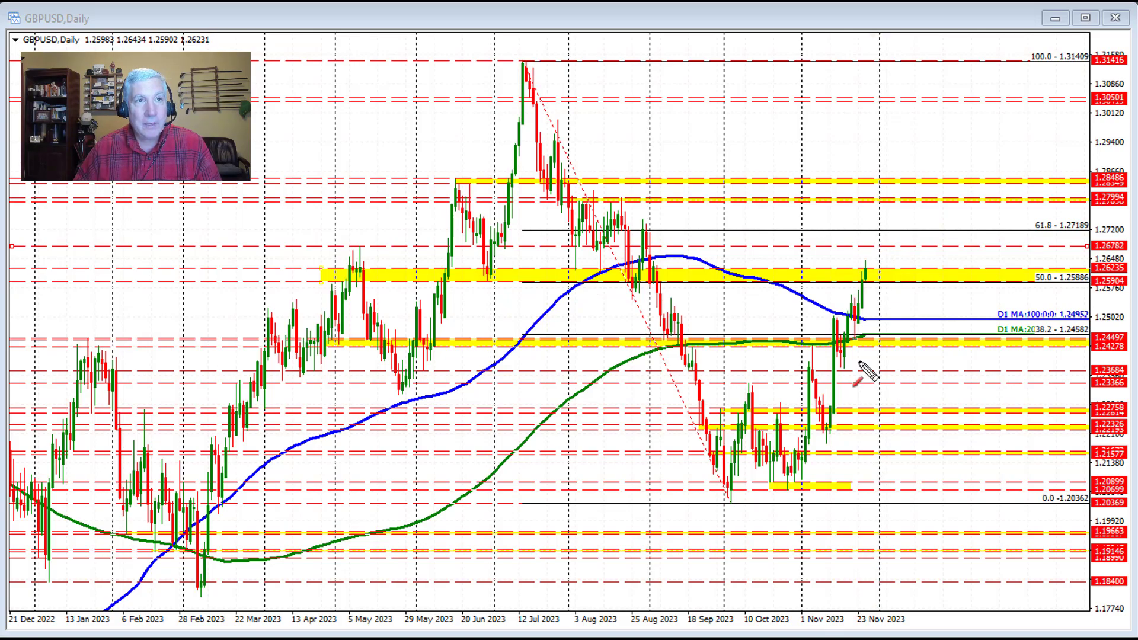
{"action": "left_click_drag", "start_coordinate": [917, 239], "coordinate": [871, 279]}
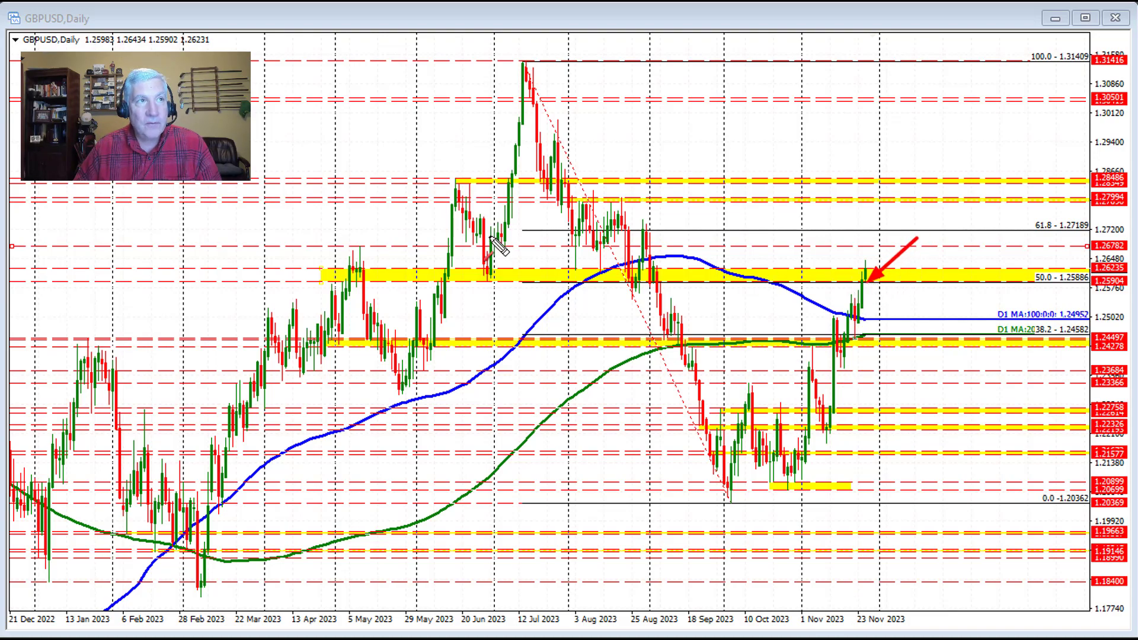
{"action": "left_click_drag", "start_coordinate": [570, 55], "coordinate": [525, 59]}
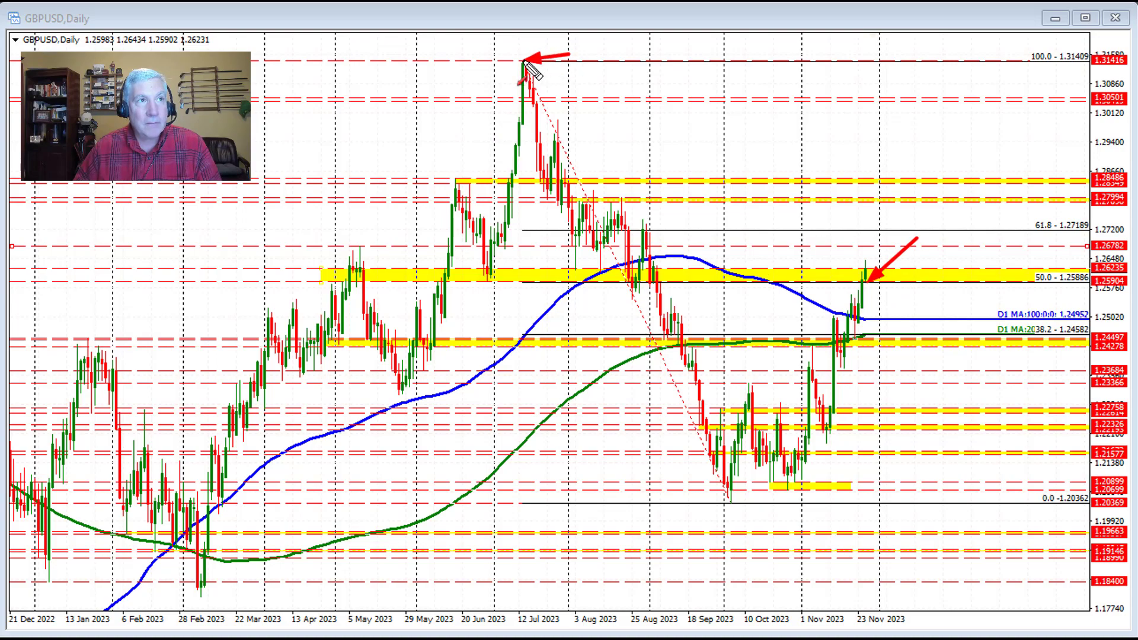
{"action": "left_click_drag", "start_coordinate": [677, 501], "coordinate": [722, 501]}
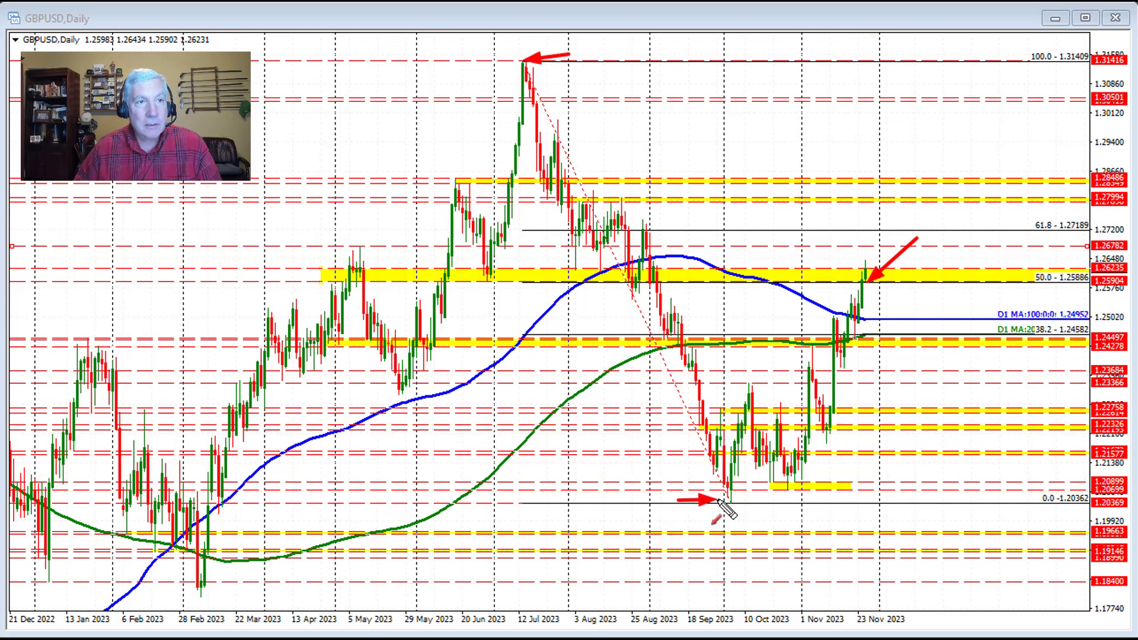